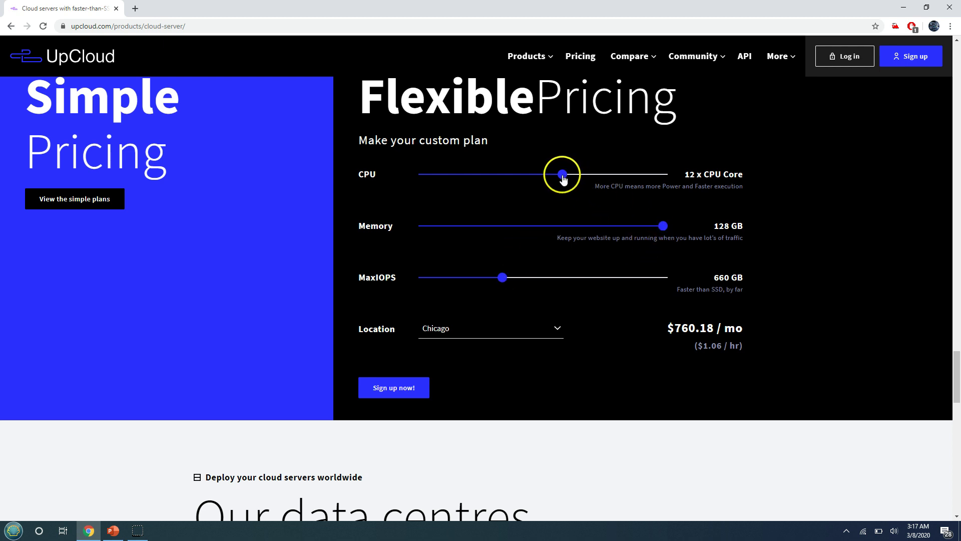
- Configure the custom flexible pricing plan with 8 CPU cores, 128 GB memory and 2000 GB of MaxIOPS storage
{"action": "left_click_drag", "start_coordinate": [563, 179], "coordinate": [536, 175]}
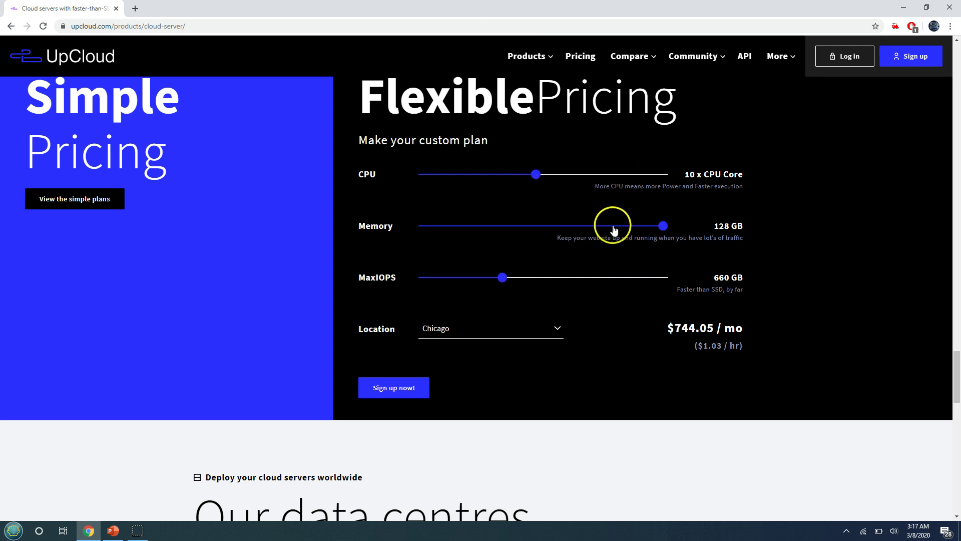
{"action": "left_click", "coordinate": [665, 230]}
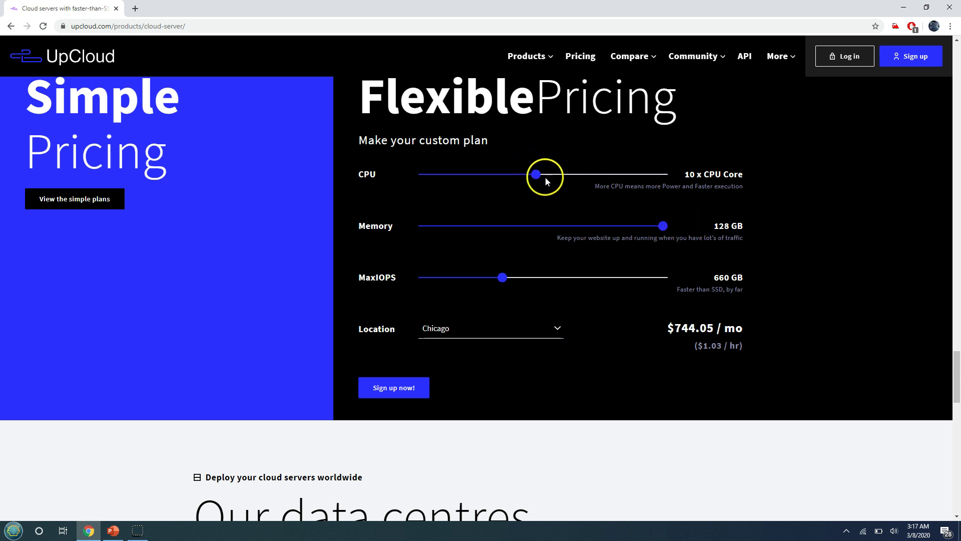
{"action": "left_click_drag", "start_coordinate": [537, 175], "coordinate": [511, 176]}
{"action": "left_click_drag", "start_coordinate": [504, 283], "coordinate": [451, 281]}
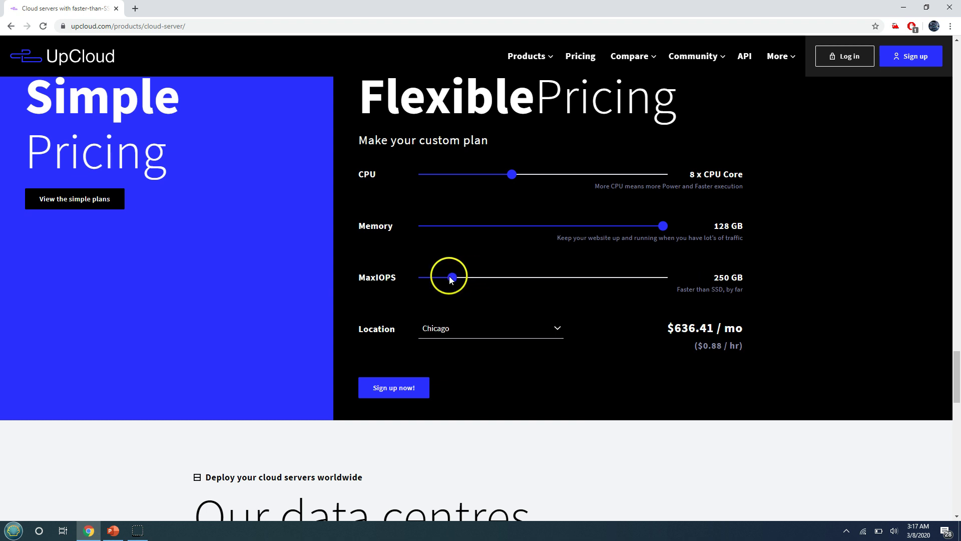
{"action": "left_click_drag", "start_coordinate": [576, 279], "coordinate": [669, 279]}
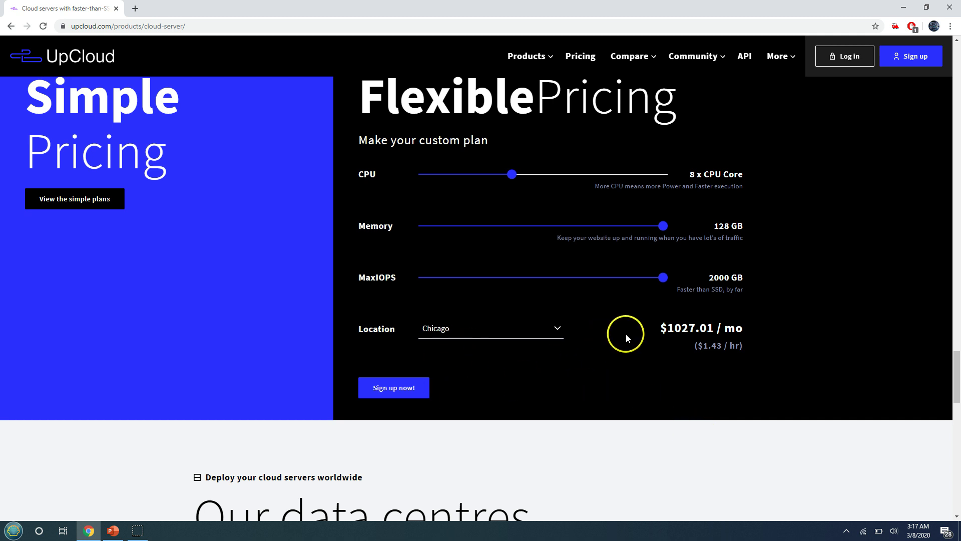
{"action": "scroll", "coordinate": [626, 333], "scroll_direction": "down", "scroll_amount": 15}
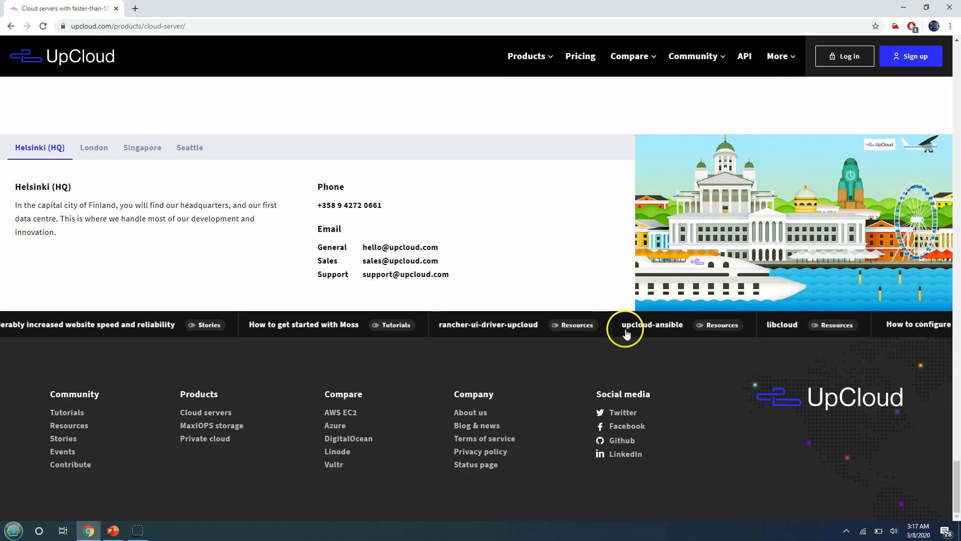
{"action": "key", "text": "Home"}
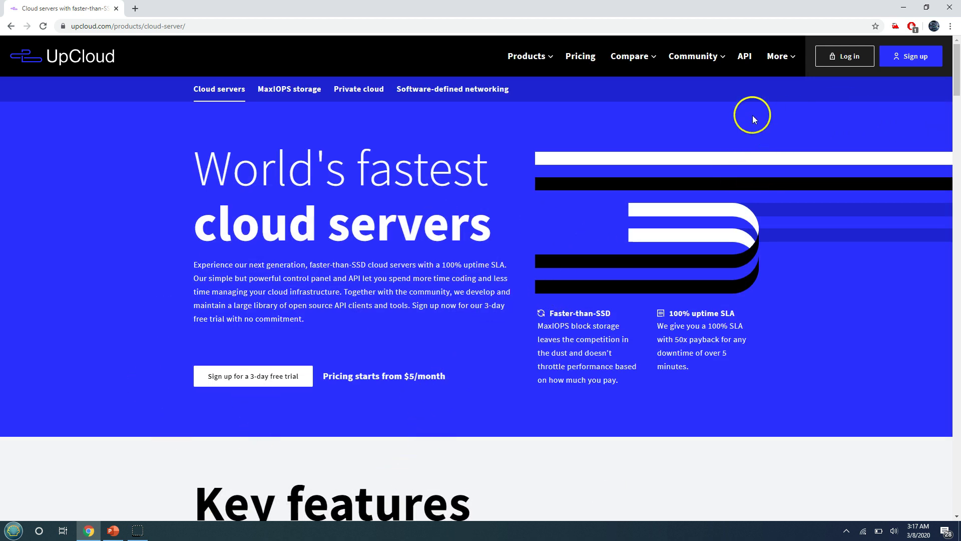
{"action": "mouse_move", "coordinate": [549, 58]}
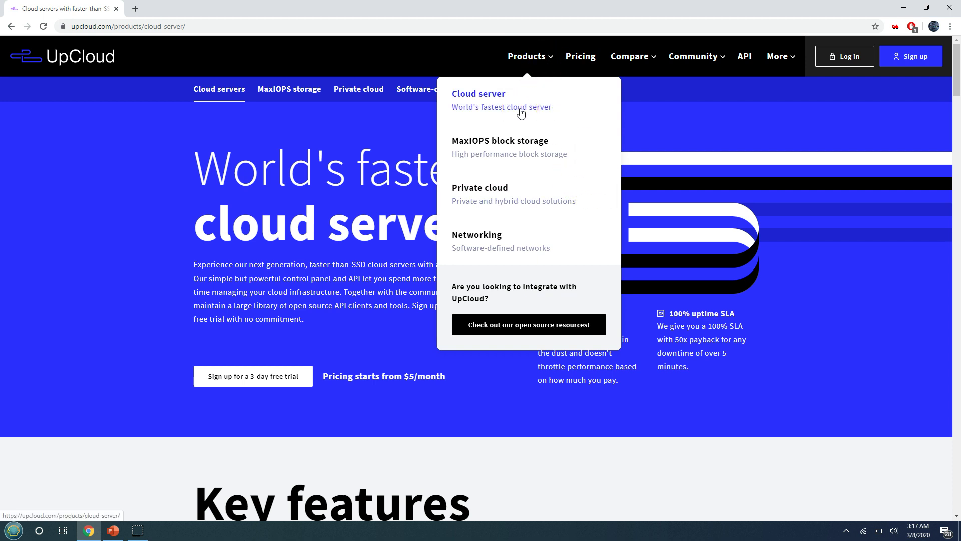
{"action": "left_click", "coordinate": [113, 534]}
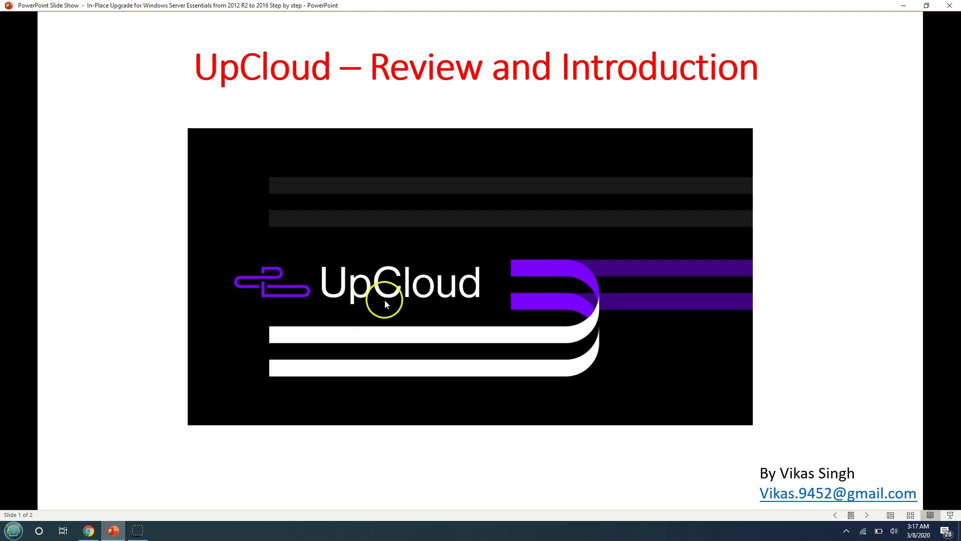
{"action": "left_click", "coordinate": [89, 531]}
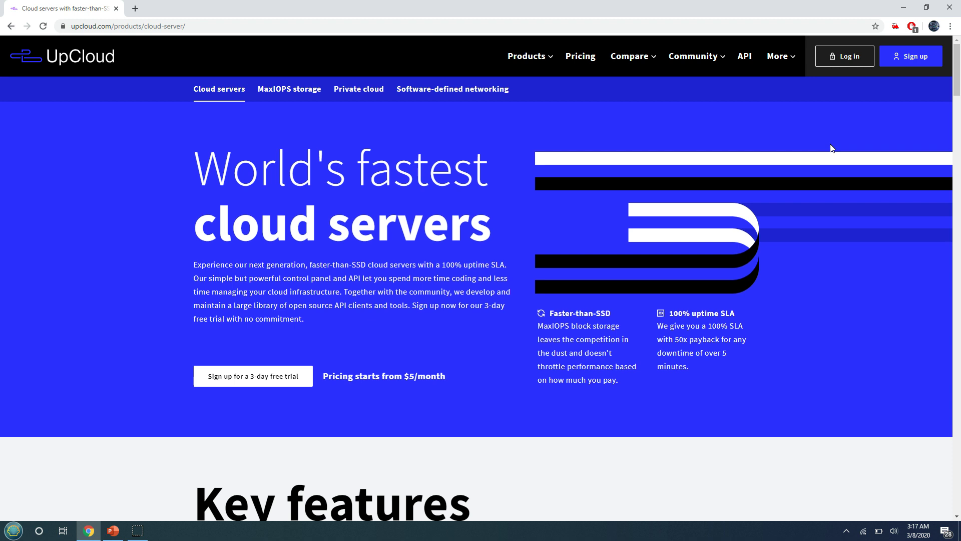
- Log in to the UpCloud control panel with the saved username and password
{"action": "left_click", "coordinate": [850, 57]}
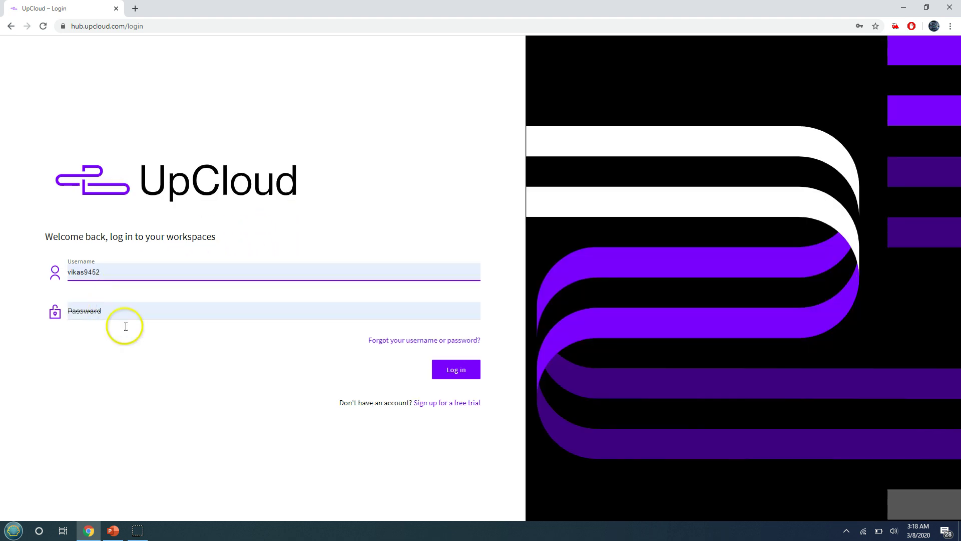
{"action": "left_click", "coordinate": [125, 326]}
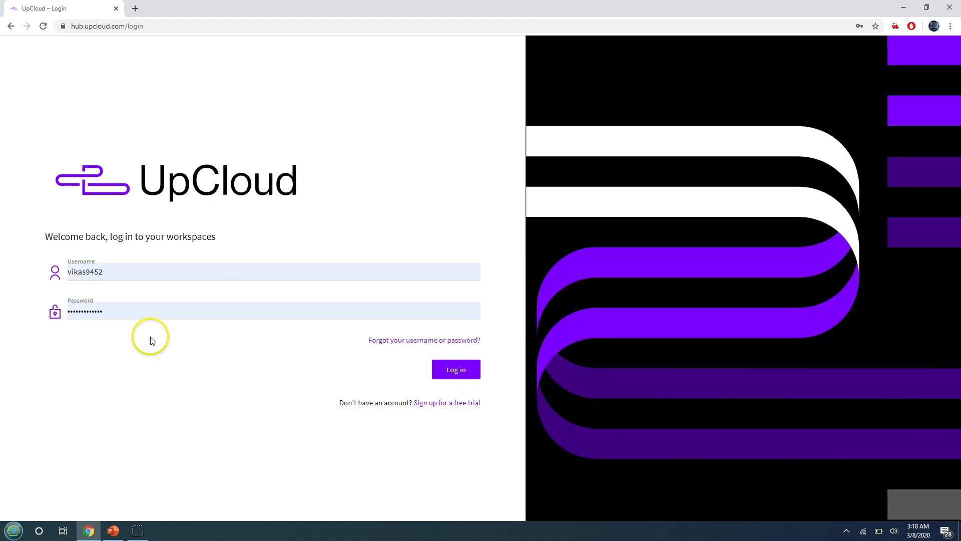
{"action": "left_click", "coordinate": [470, 372]}
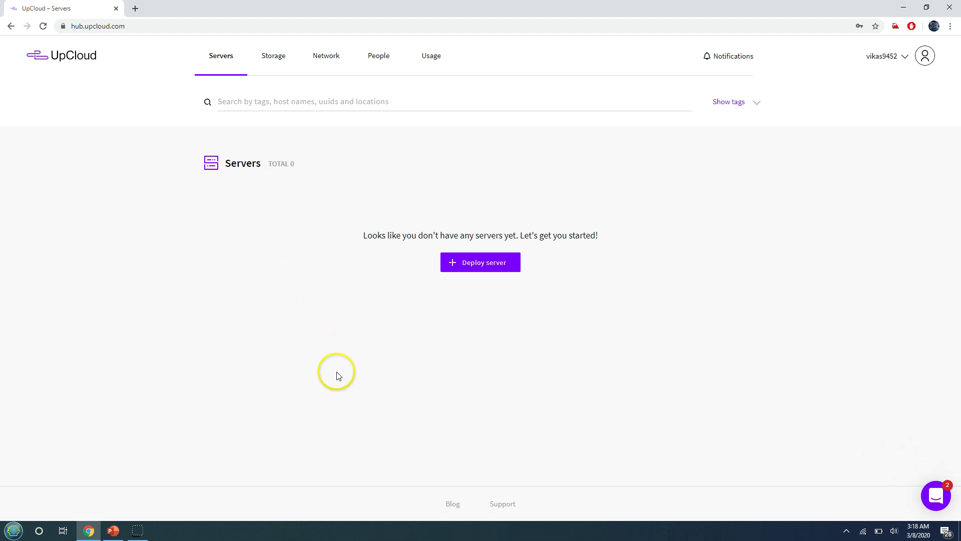
- Review the account's storage devices, backups and custom images
{"action": "left_click", "coordinate": [272, 61]}
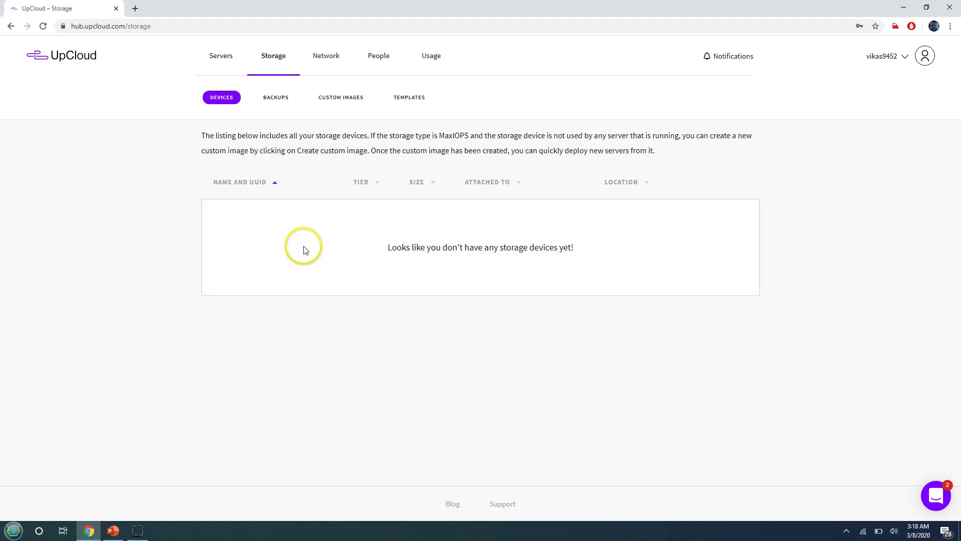
{"action": "left_click_drag", "start_coordinate": [350, 252], "coordinate": [543, 248]}
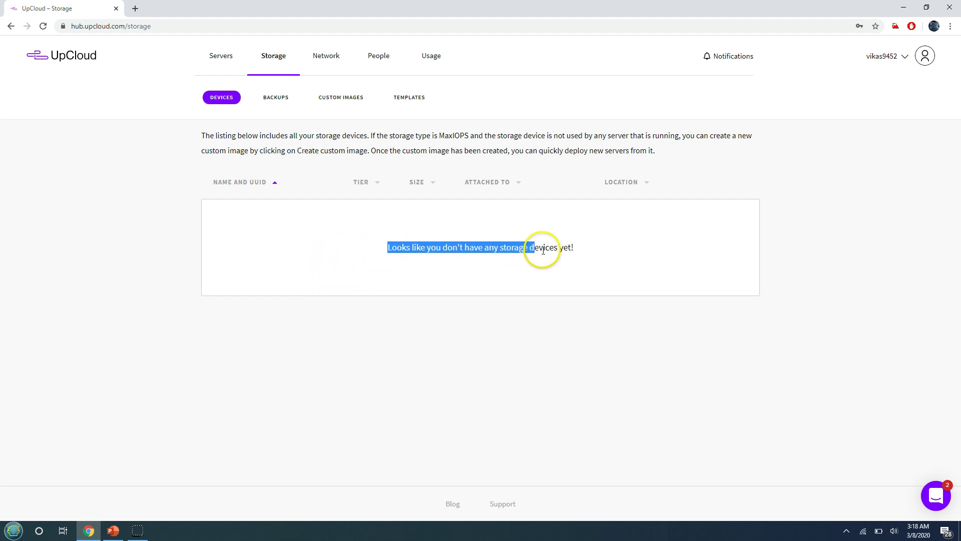
{"action": "left_click", "coordinate": [576, 309]}
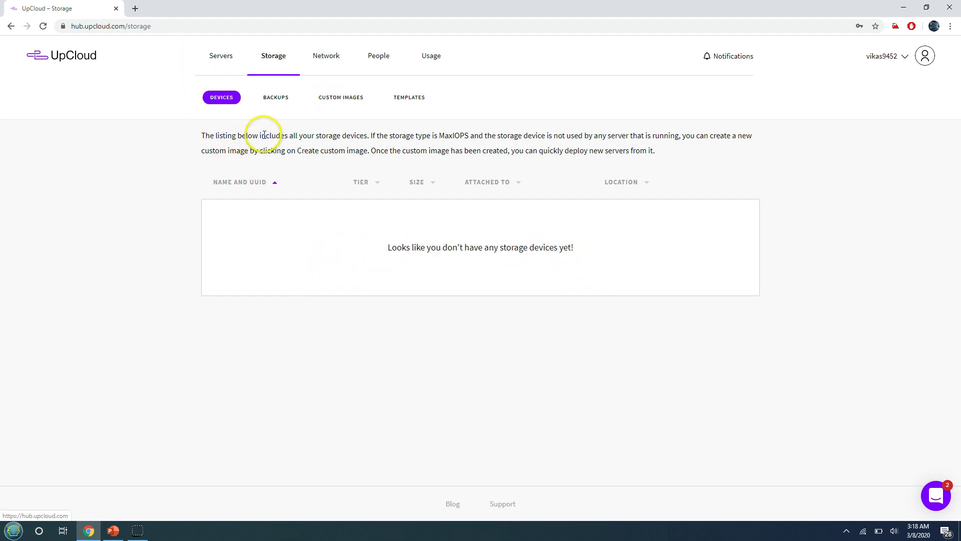
{"action": "left_click", "coordinate": [275, 96]}
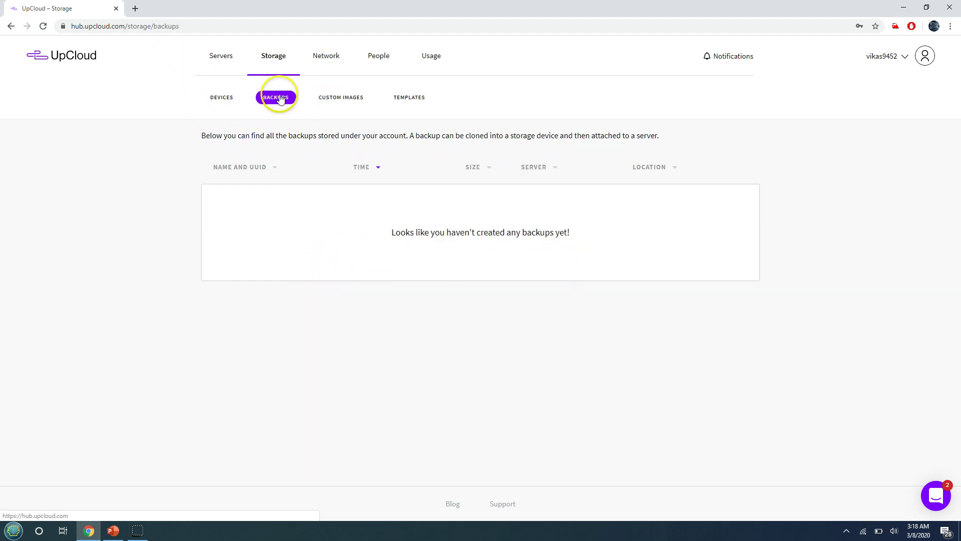
{"action": "left_click", "coordinate": [349, 103]}
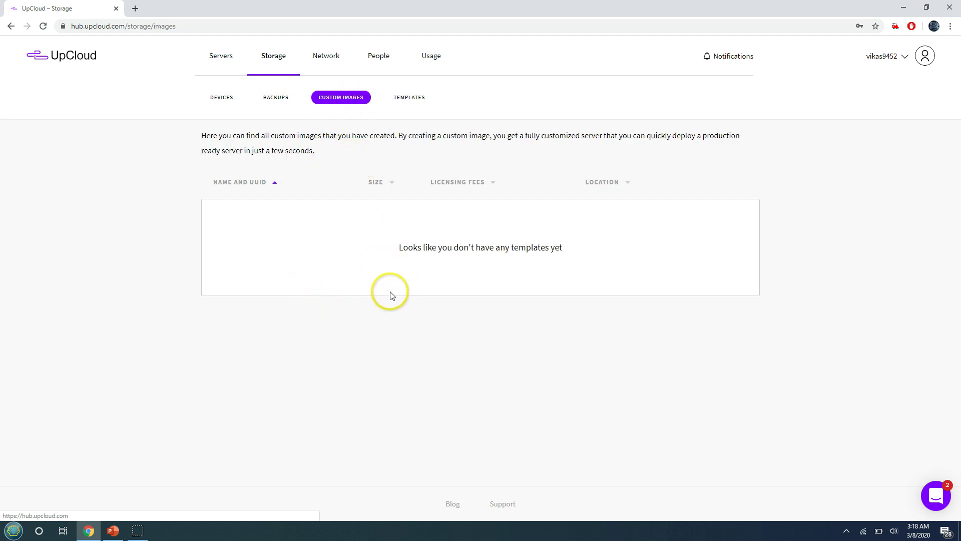
- Browse the full list of storage templates, from the Linux distributions through the Windows Server editions, checking architecture and licensing fees
{"action": "left_click", "coordinate": [410, 104]}
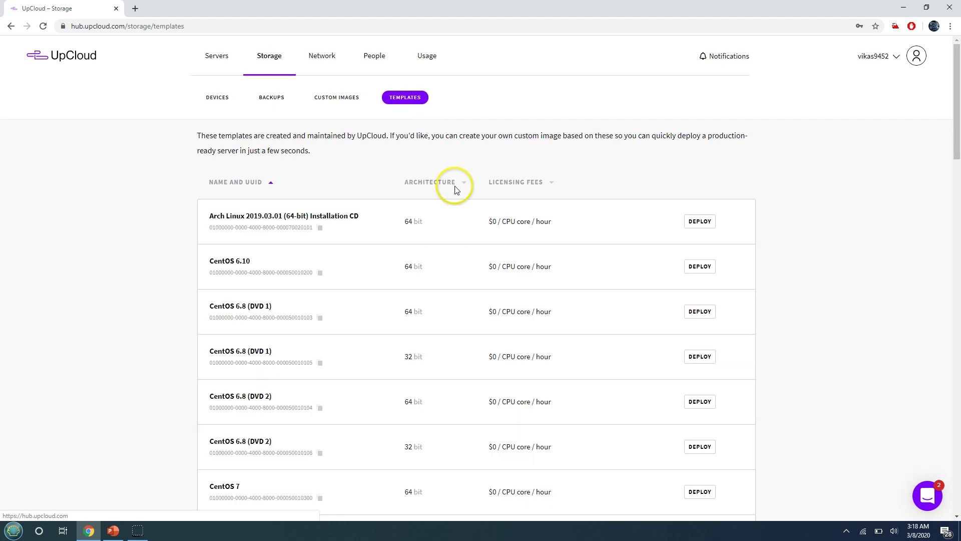
{"action": "scroll", "coordinate": [485, 251], "scroll_direction": "down", "scroll_amount": 15}
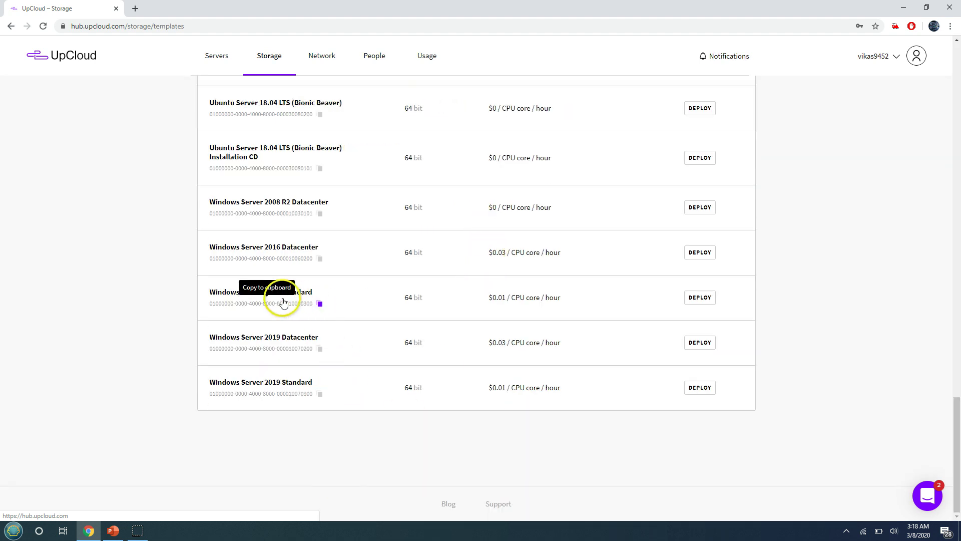
{"action": "scroll", "coordinate": [326, 451], "scroll_direction": "up", "scroll_amount": 15}
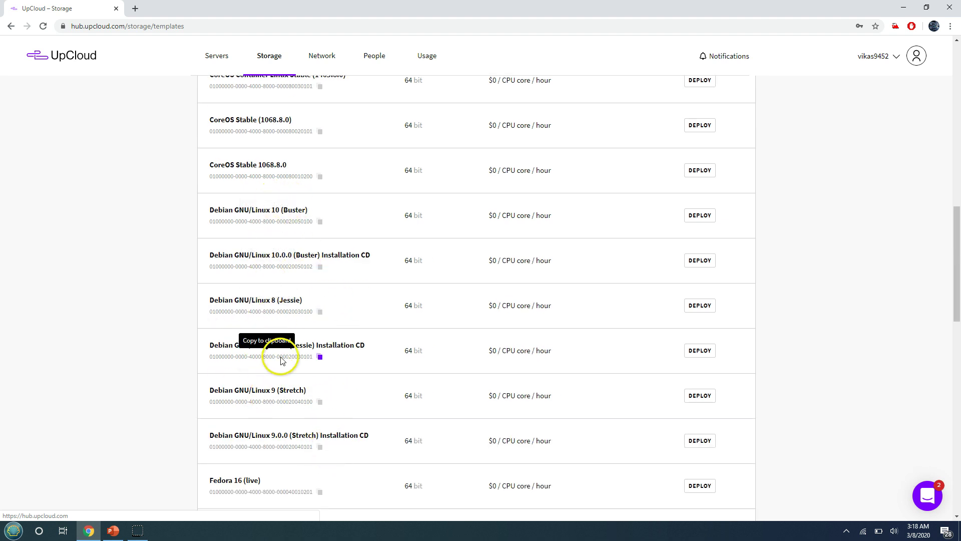
{"action": "scroll", "coordinate": [280, 360], "scroll_direction": "up", "scroll_amount": 15}
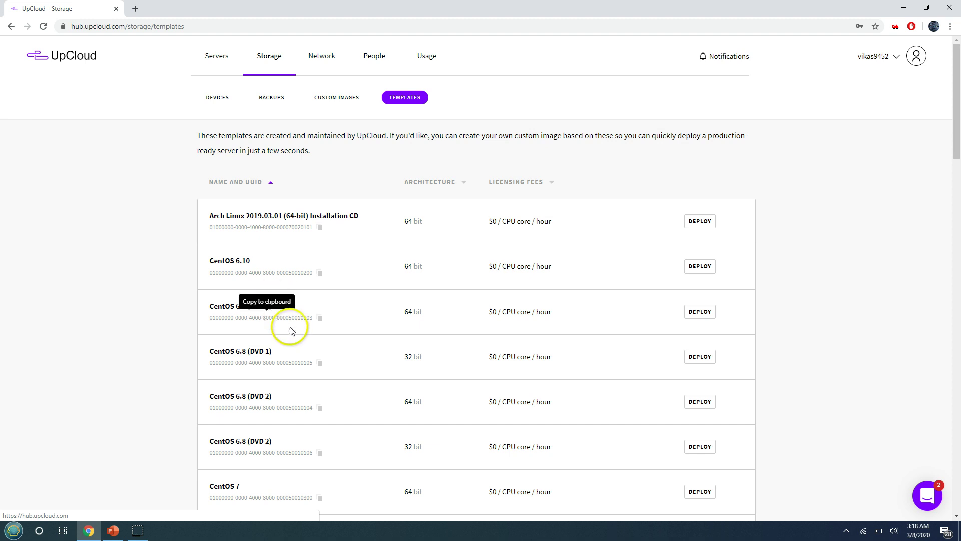
{"action": "left_click_drag", "start_coordinate": [950, 133], "coordinate": [954, 107]}
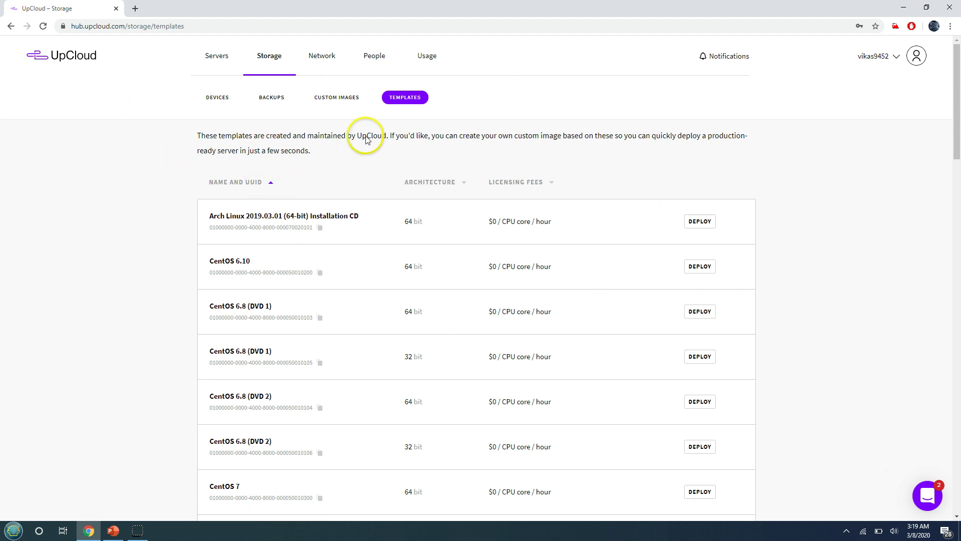
- Review the account's public network, private networks and floating IPs
{"action": "left_click", "coordinate": [317, 61]}
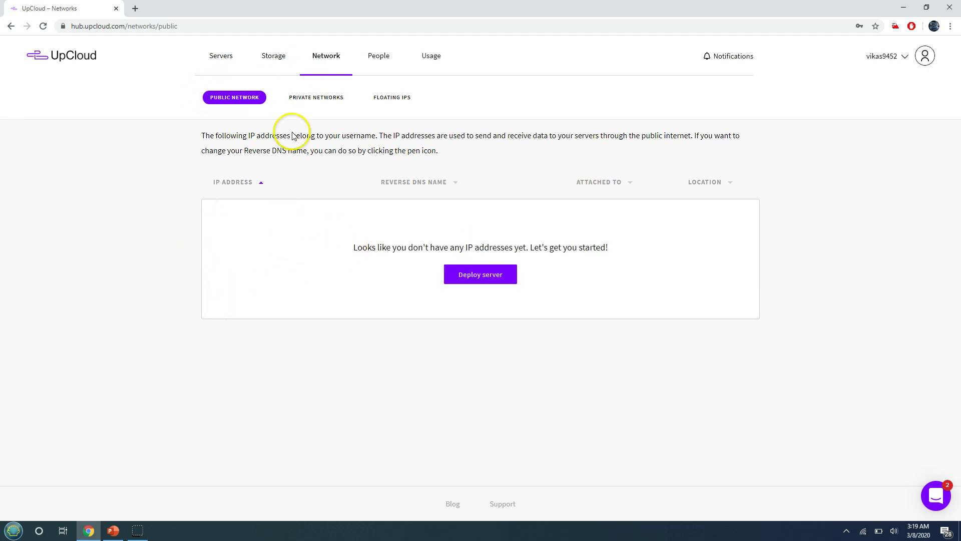
{"action": "left_click", "coordinate": [306, 98]}
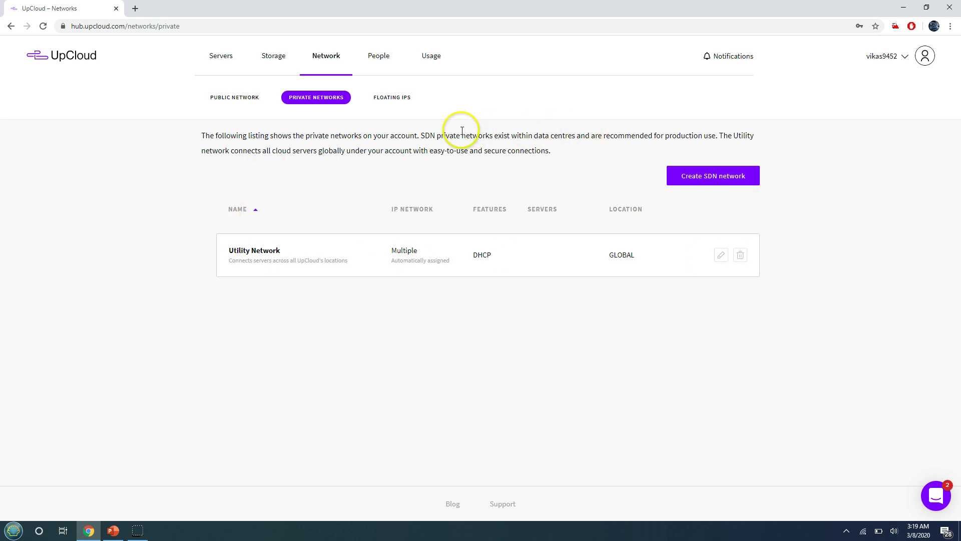
{"action": "left_click", "coordinate": [390, 97]}
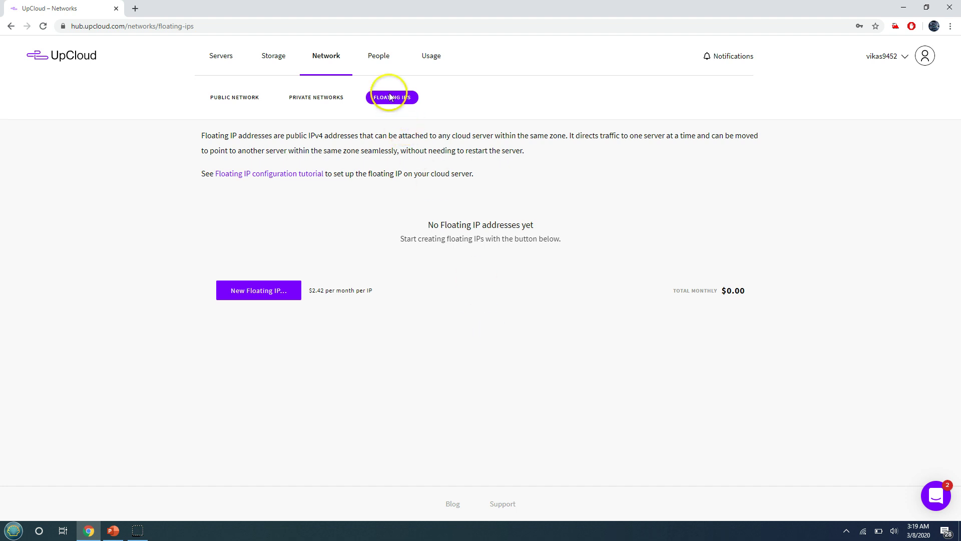
- Open the new subaccount form for the account's people and look over its billing, time zone and access sections
{"action": "left_click", "coordinate": [376, 57]}
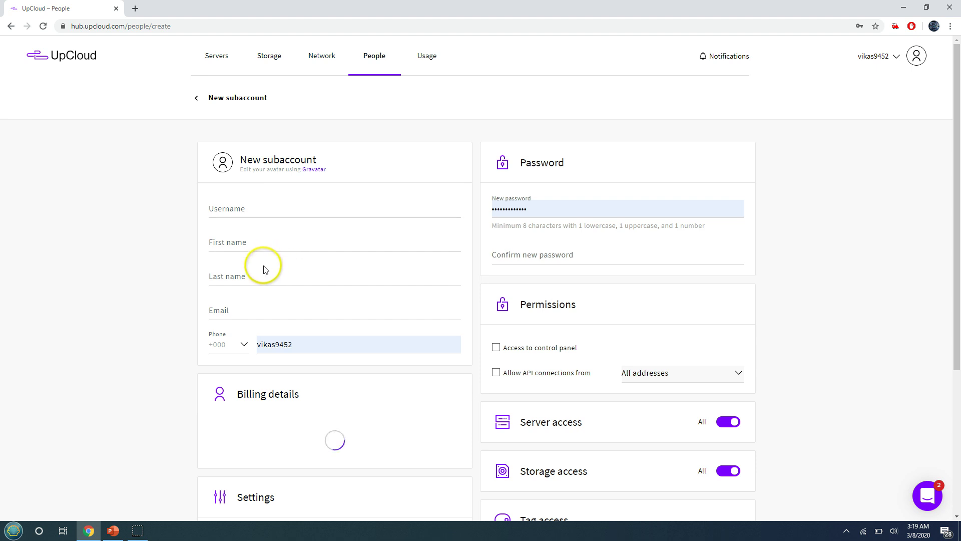
{"action": "scroll", "coordinate": [171, 336], "scroll_direction": "down", "scroll_amount": 3}
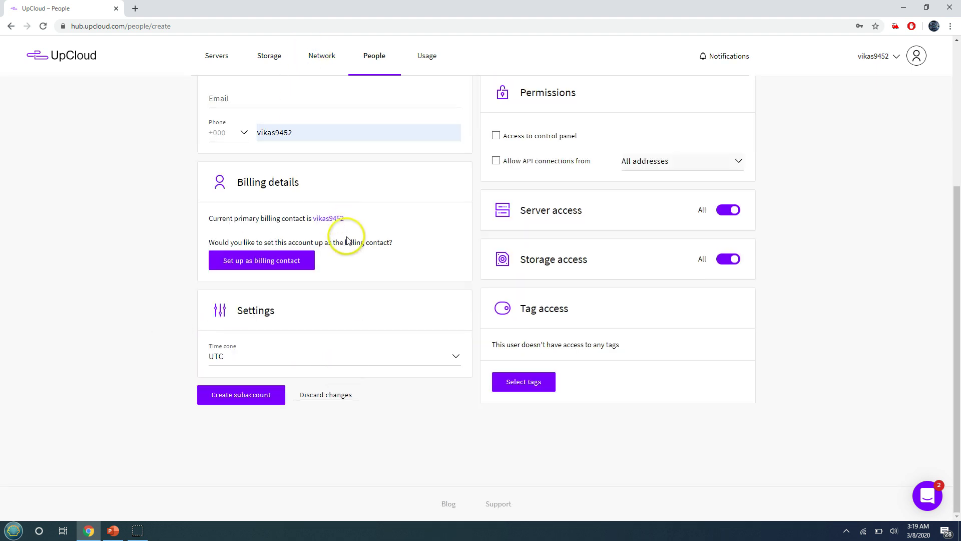
{"action": "scroll", "coordinate": [478, 411], "scroll_direction": "up", "scroll_amount": 4}
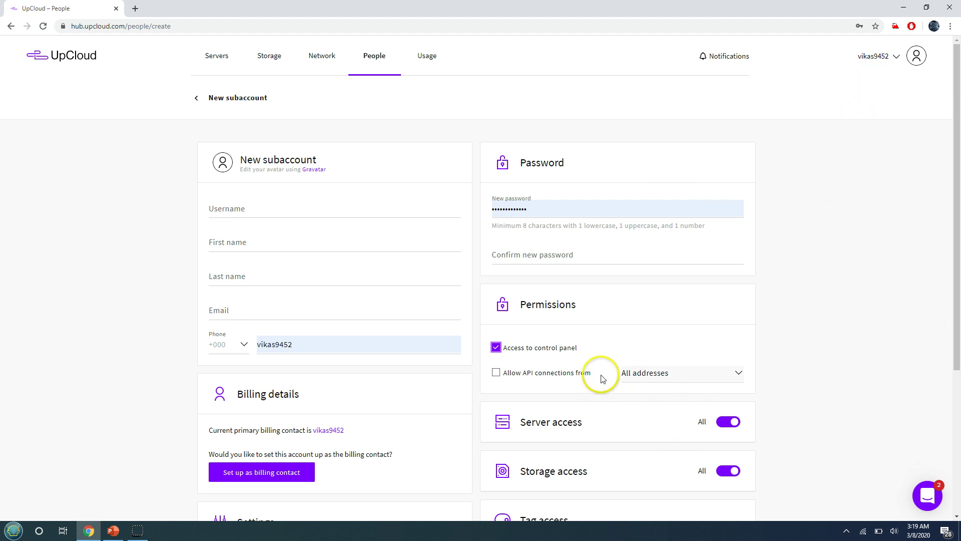
- Turn off control panel access for the new subaccount and allow API connections from all addresses
{"action": "left_click", "coordinate": [531, 351]}
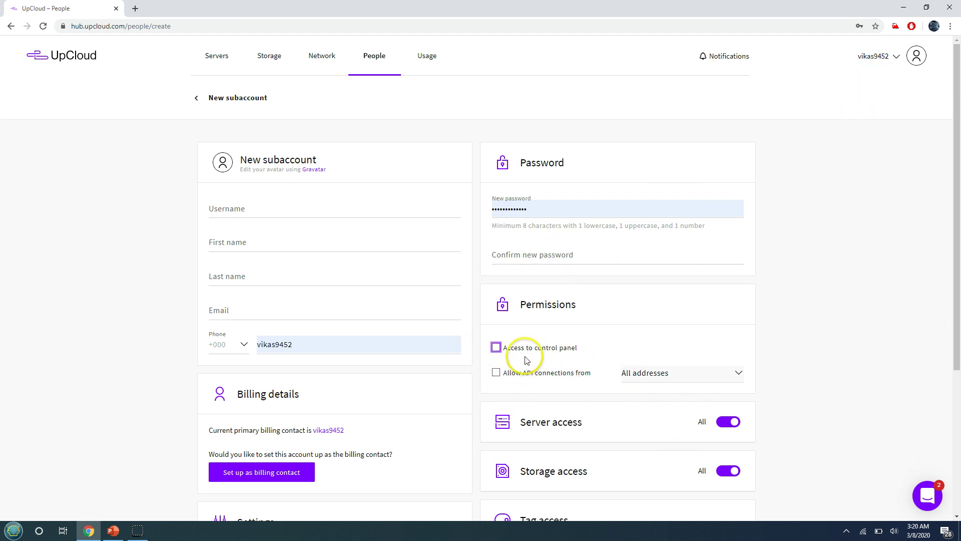
{"action": "left_click", "coordinate": [519, 373]}
{"action": "left_click", "coordinate": [653, 376]}
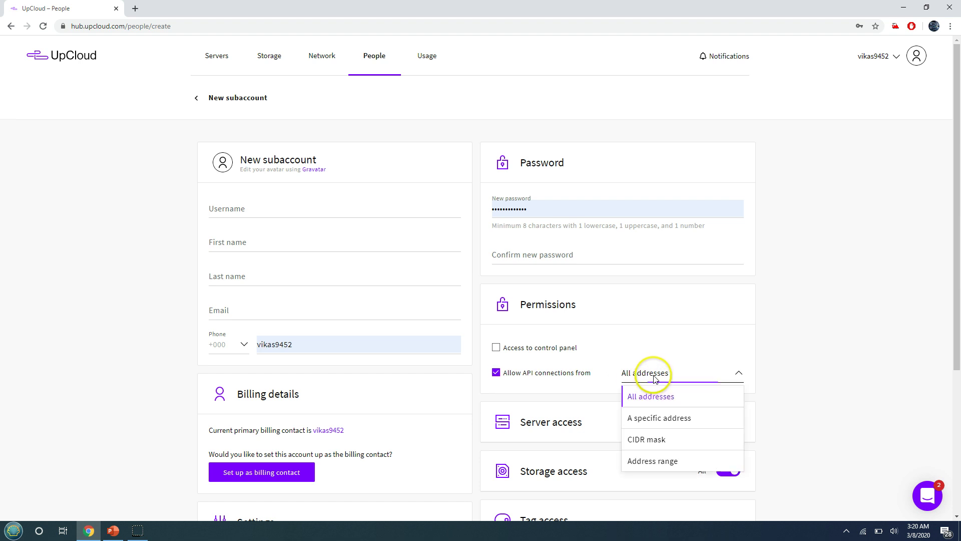
{"action": "left_click_drag", "start_coordinate": [954, 303], "coordinate": [956, 371]}
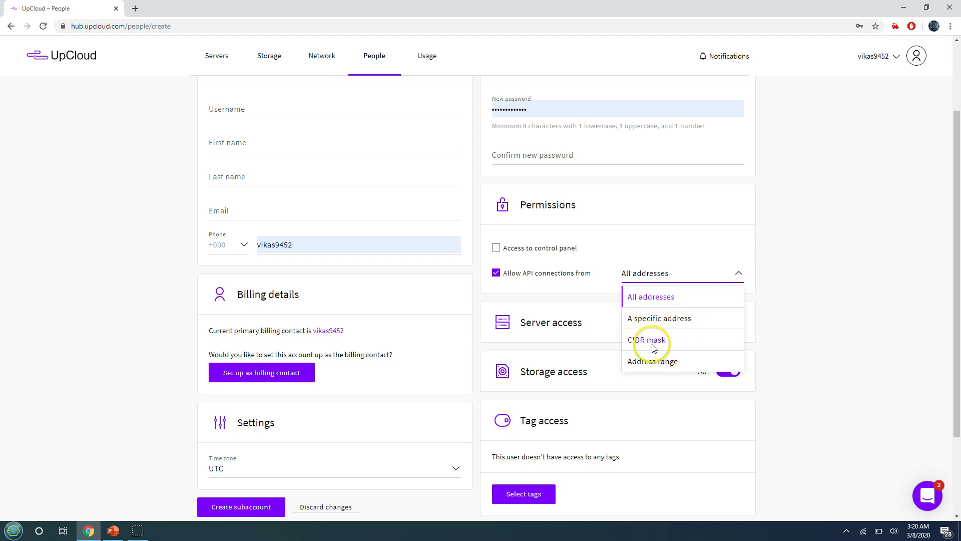
{"action": "left_click", "coordinate": [791, 296]}
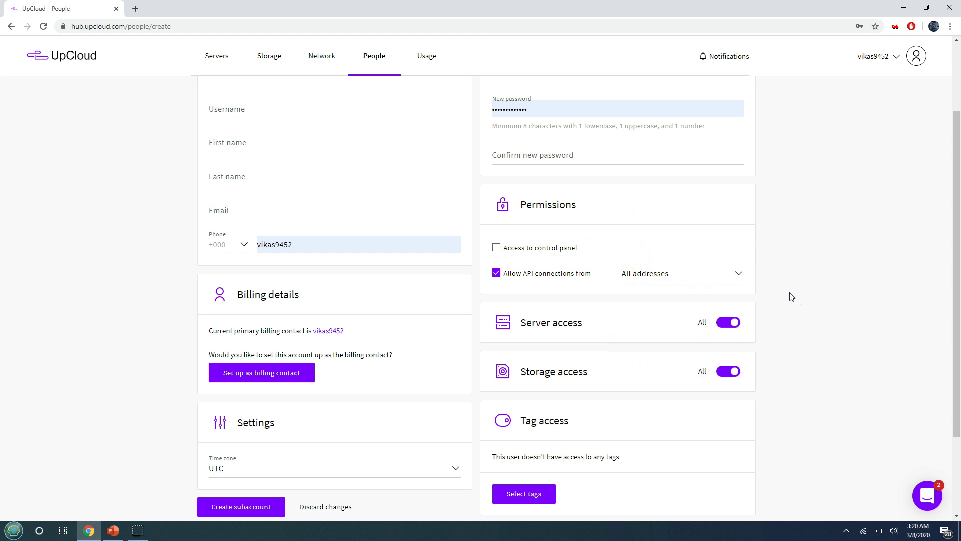
- Look over the new subaccount's server, storage and tag access, password, billing details and time zone settings
{"action": "left_click_drag", "start_coordinate": [790, 295], "coordinate": [835, 322]}
{"action": "scroll", "coordinate": [833, 324], "scroll_direction": "down", "scroll_amount": 2}
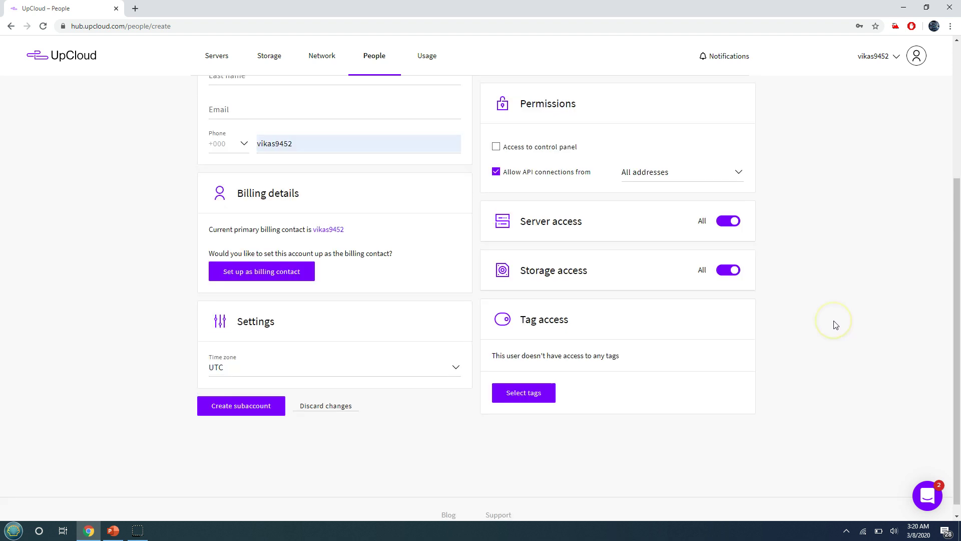
{"action": "scroll", "coordinate": [833, 324], "scroll_direction": "up", "scroll_amount": 4}
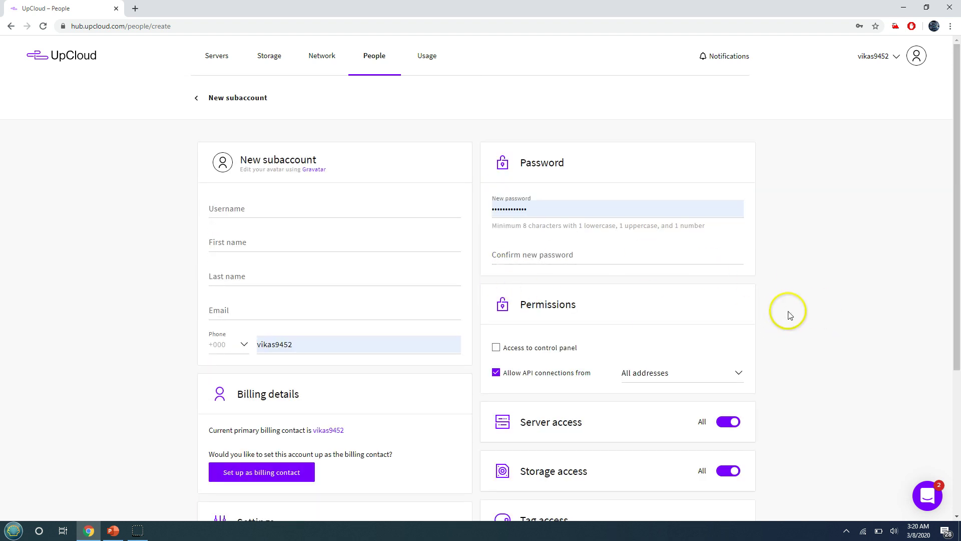
{"action": "scroll", "coordinate": [787, 314], "scroll_direction": "down", "scroll_amount": 5}
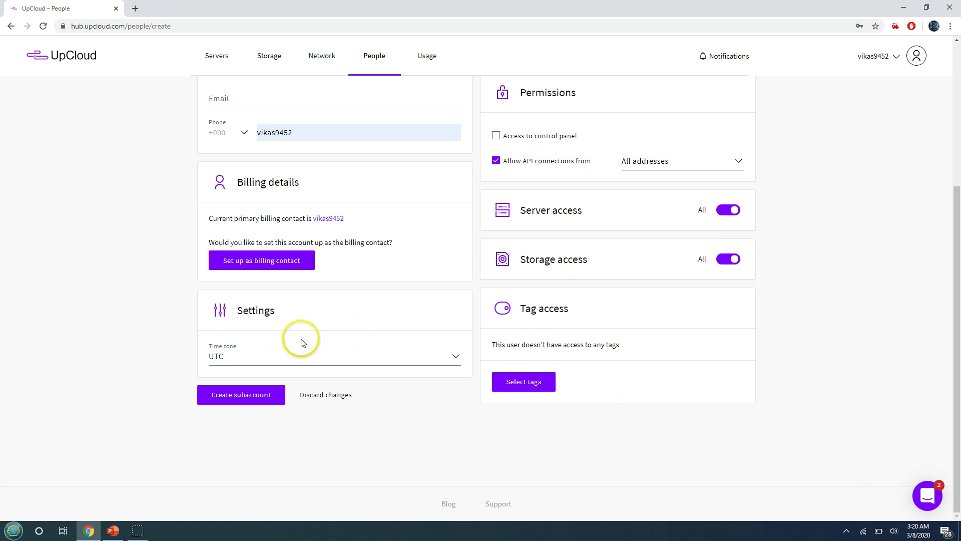
- Check the time zone choices for the new subaccount without changing the UTC setting
{"action": "left_click", "coordinate": [293, 358]}
{"action": "left_click", "coordinate": [114, 329]}
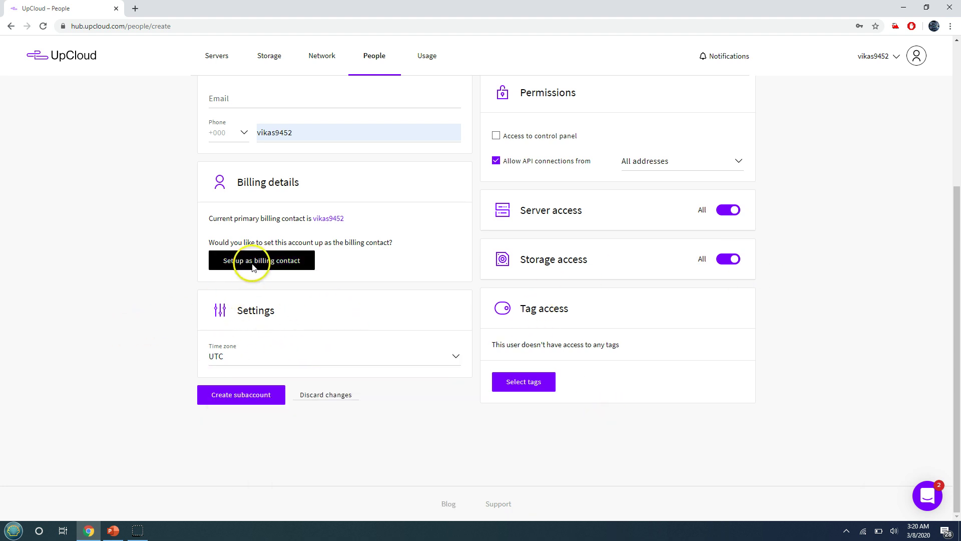
{"action": "scroll", "coordinate": [133, 345], "scroll_direction": "up", "scroll_amount": 4}
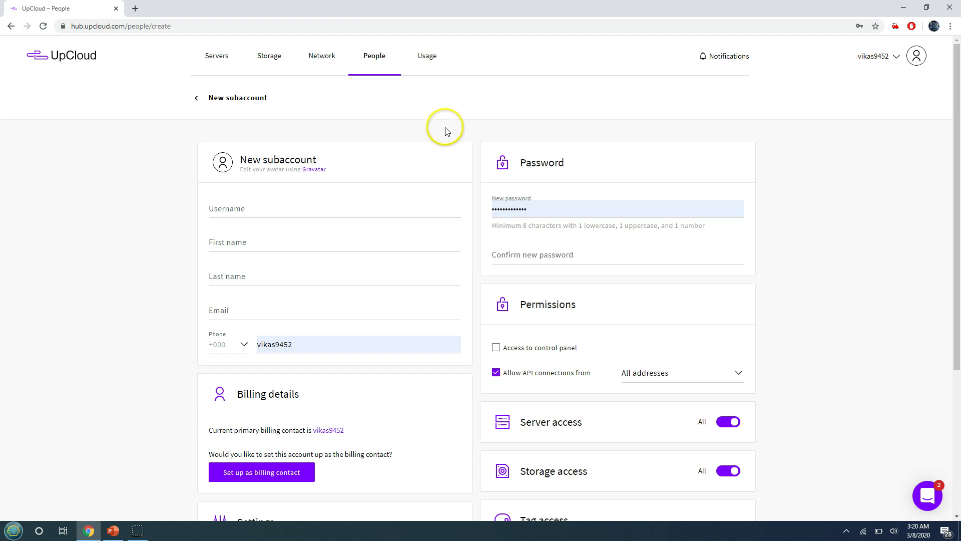
- Review the March 2020 usage reports, the reporting period choices and the account's notifications
{"action": "left_click", "coordinate": [429, 61]}
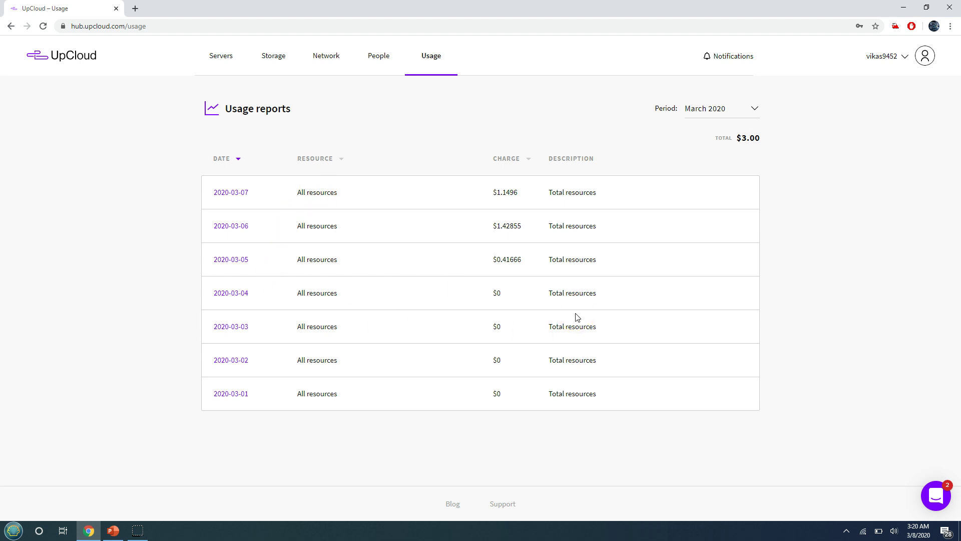
{"action": "left_click", "coordinate": [755, 115]}
{"action": "left_click", "coordinate": [754, 115]}
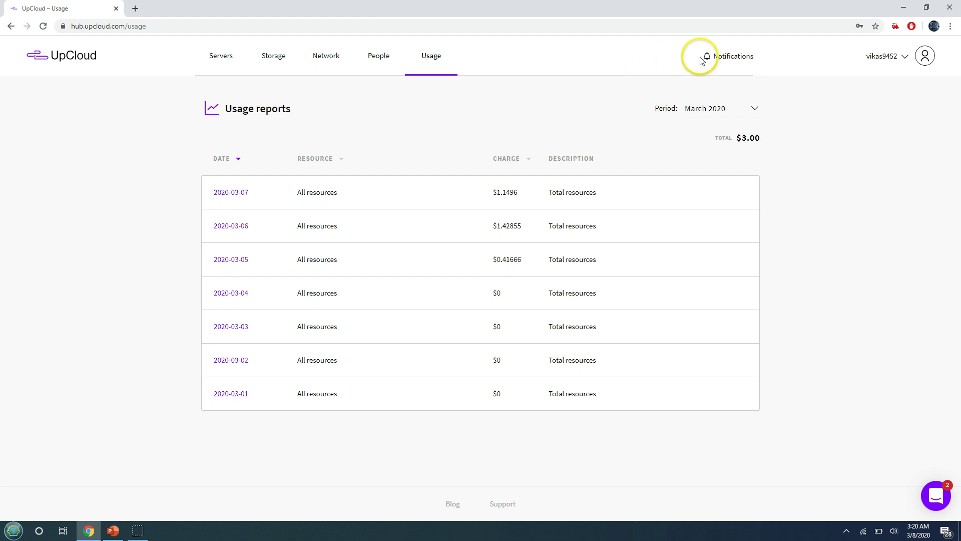
{"action": "left_click", "coordinate": [721, 56]}
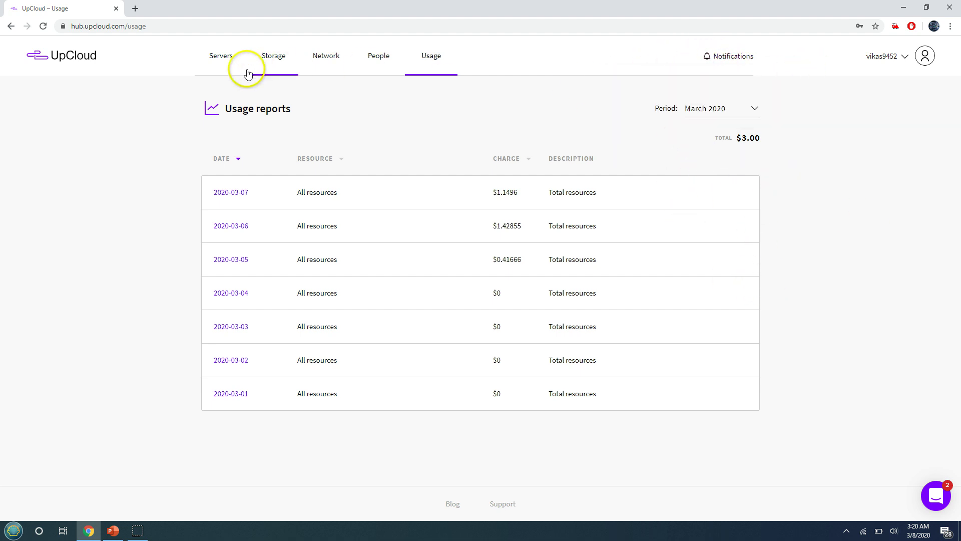
- Return to the account's server overview and look at its tags, leaving them hidden again
{"action": "left_click", "coordinate": [229, 59]}
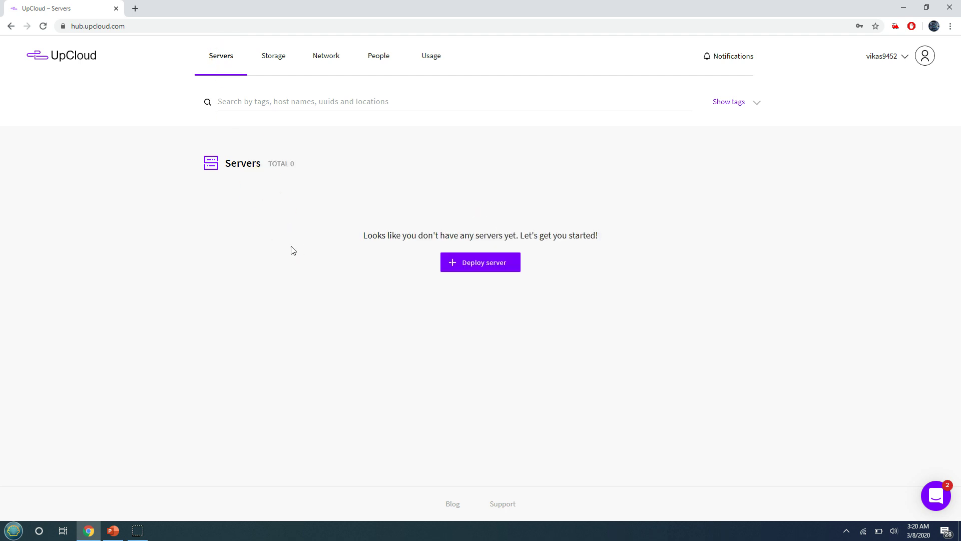
{"action": "left_click", "coordinate": [752, 105]}
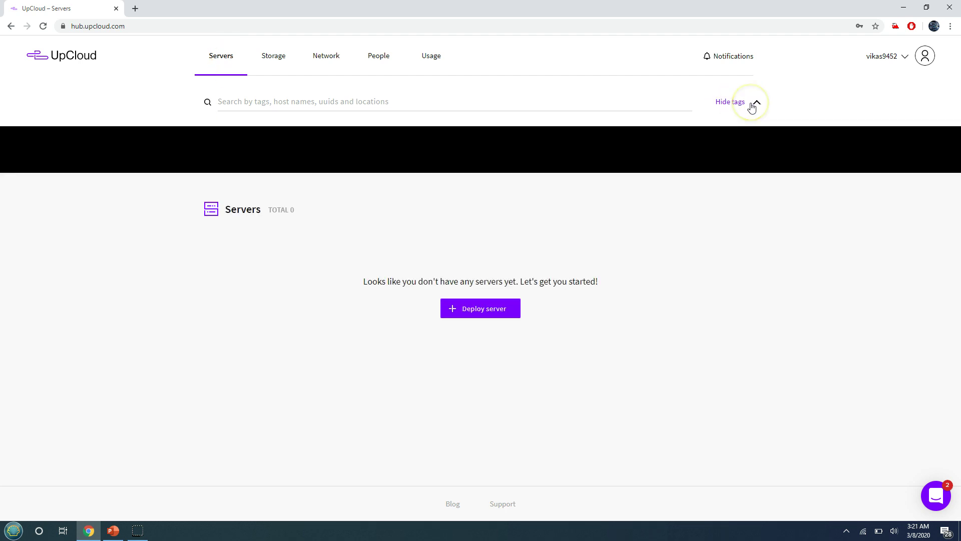
{"action": "left_click", "coordinate": [752, 105]}
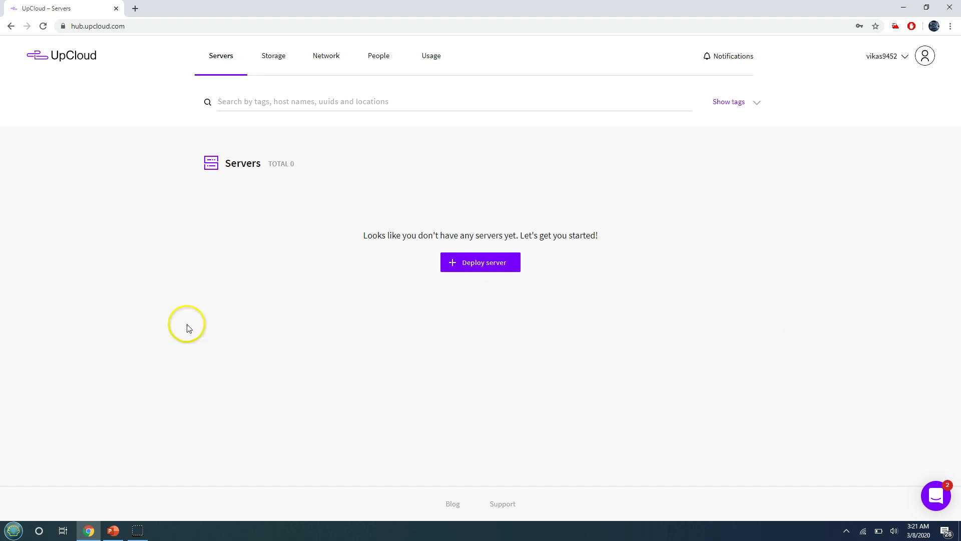